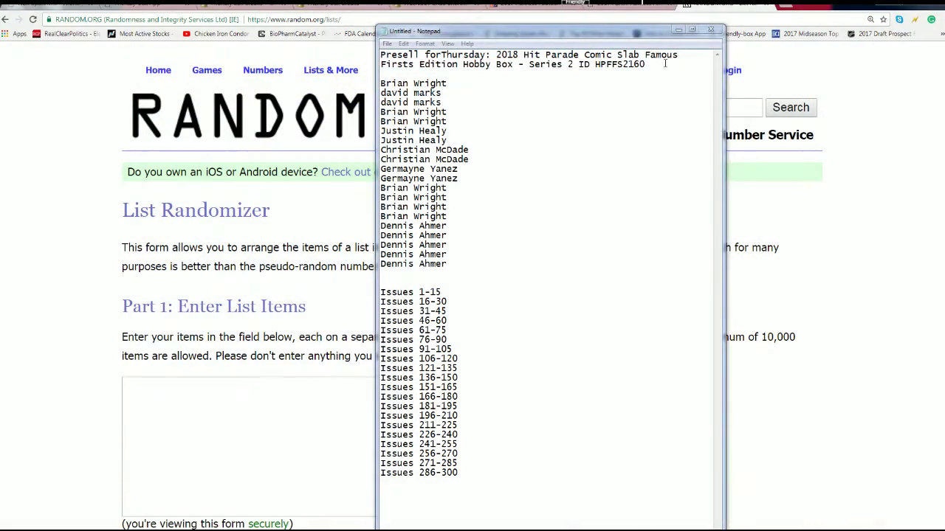
Copy the block of twenty owner names from the Notepad list.
mouse_move(645, 64)
mouse_down()
mouse_move(627, 56)
mouse_move(595, 65)
mouse_up()
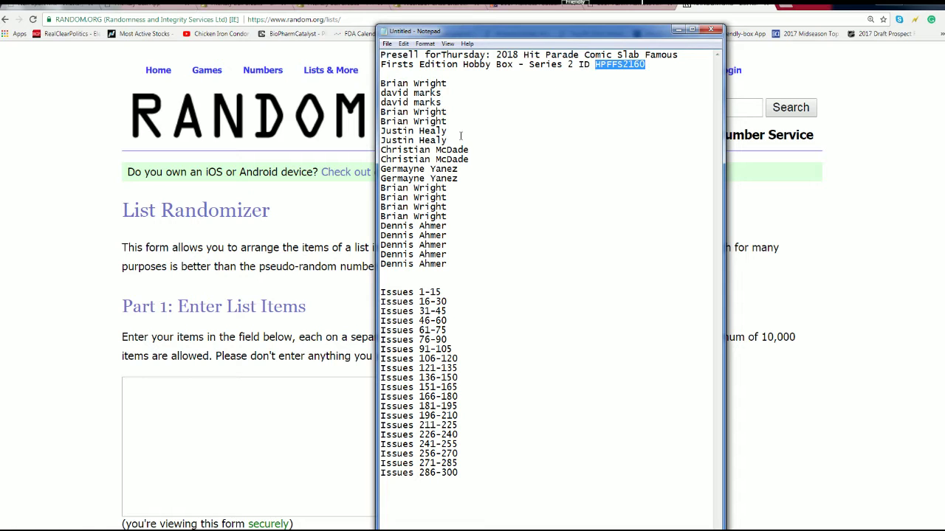
mouse_move(449, 266)
mouse_down()
mouse_move(458, 152)
mouse_move(380, 83)
mouse_up()
right_click(398, 89)
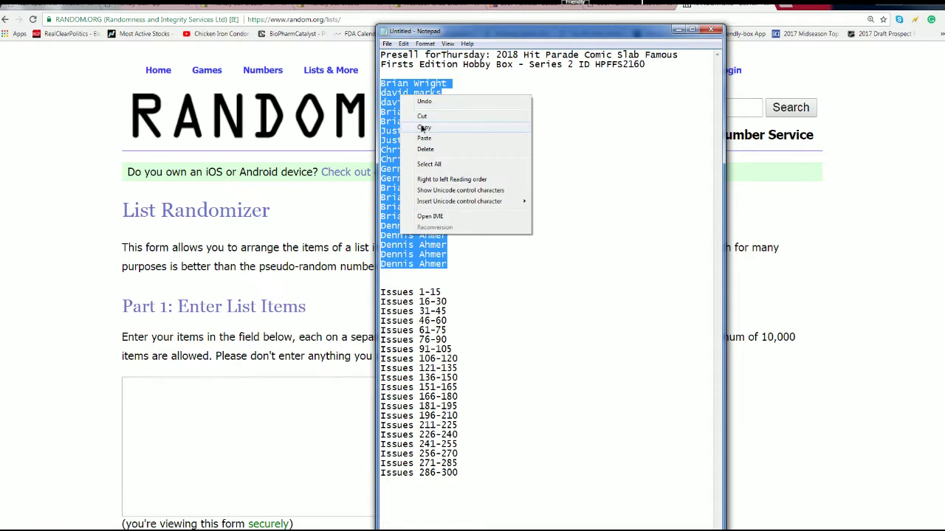
click(423, 127)
Paste the 20 owner names into the List Randomizer and shuffle them five times.
click(207, 396)
right_click(207, 396)
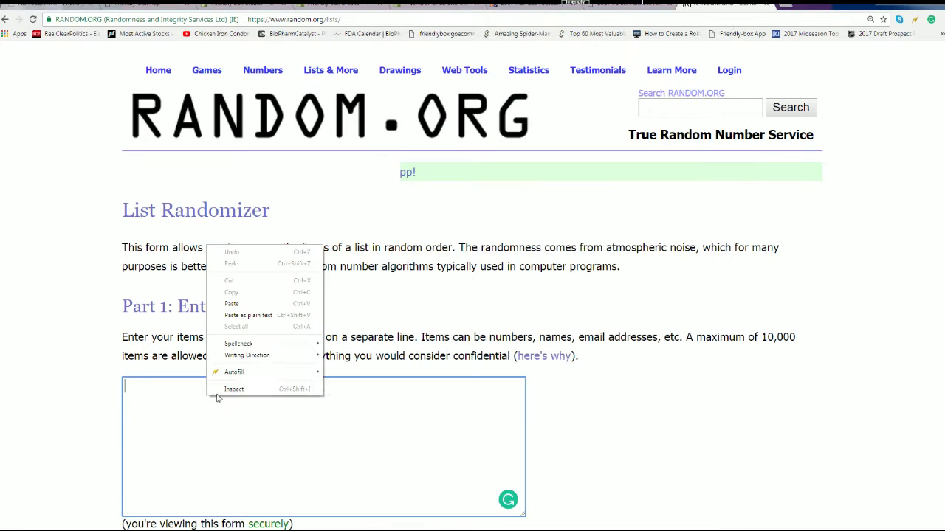
click(235, 304)
scroll(670, 352, down, 3)
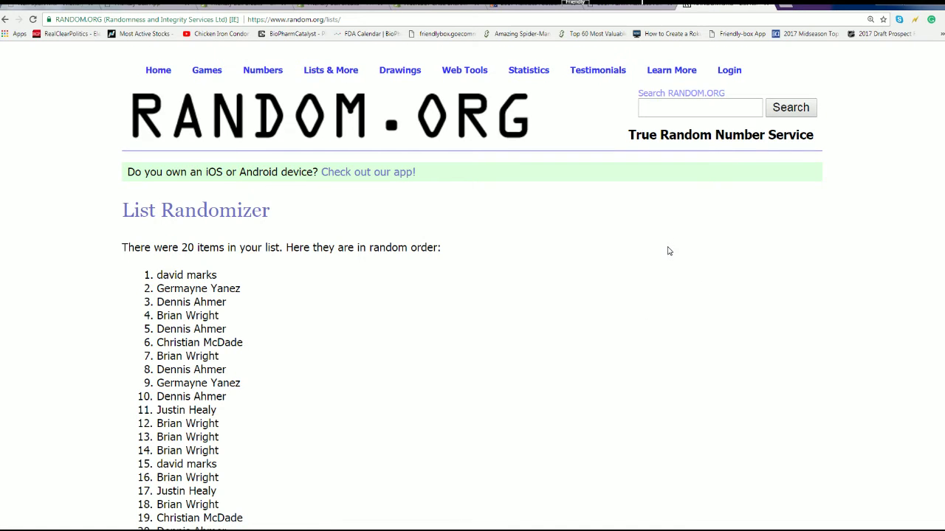
scroll(376, 362, down, 3)
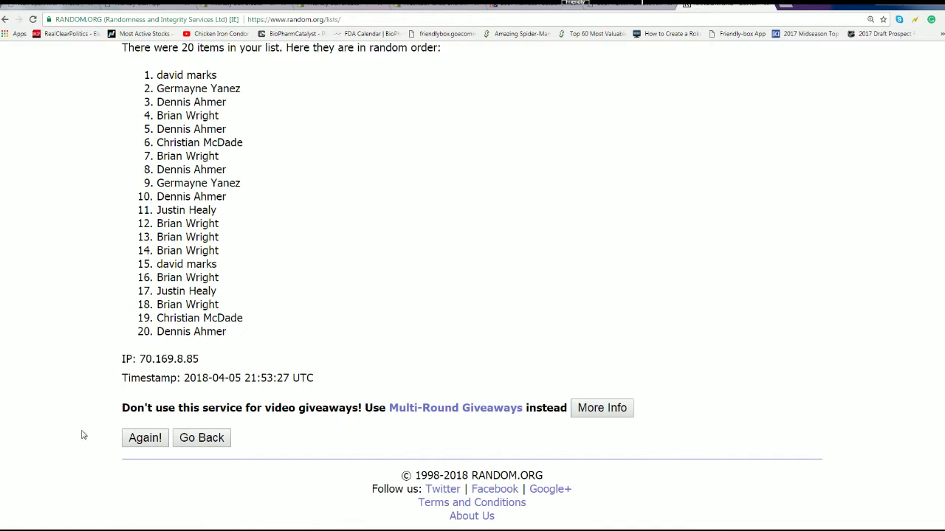
click(138, 439)
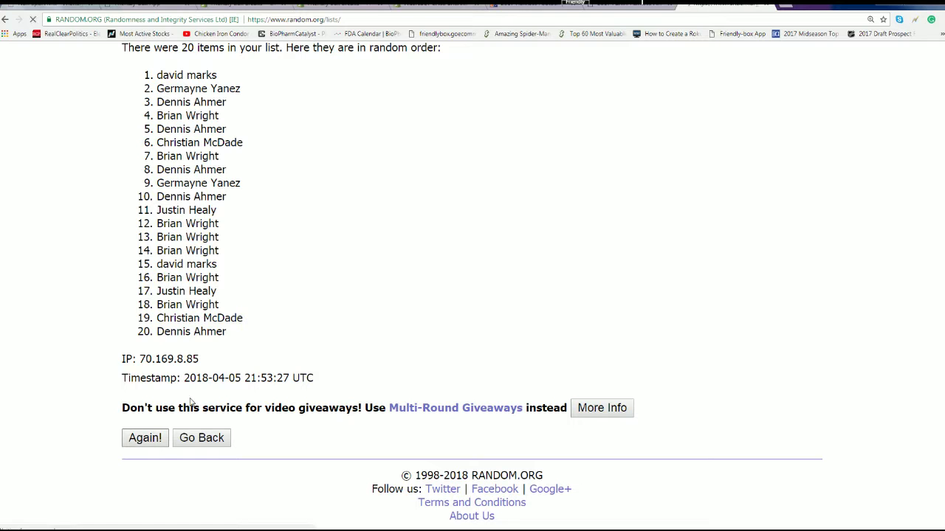
scroll(403, 293, down, 3)
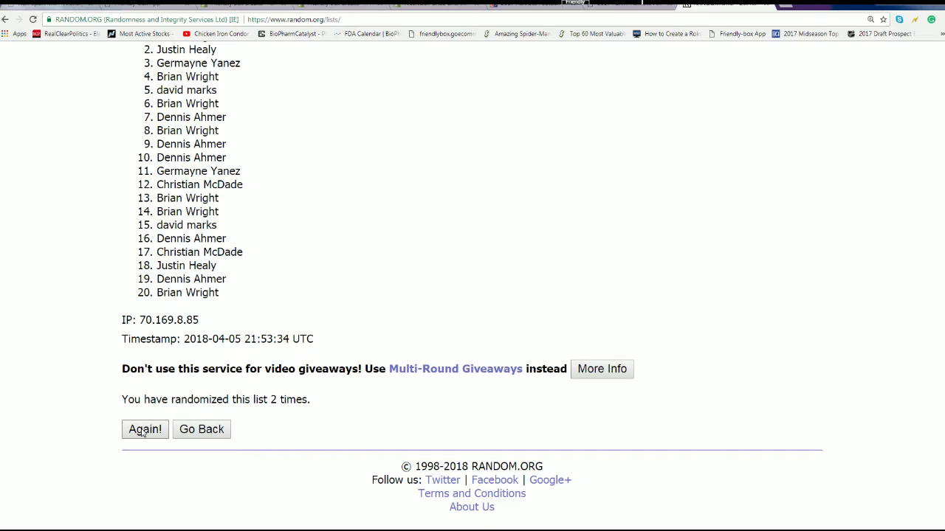
click(144, 431)
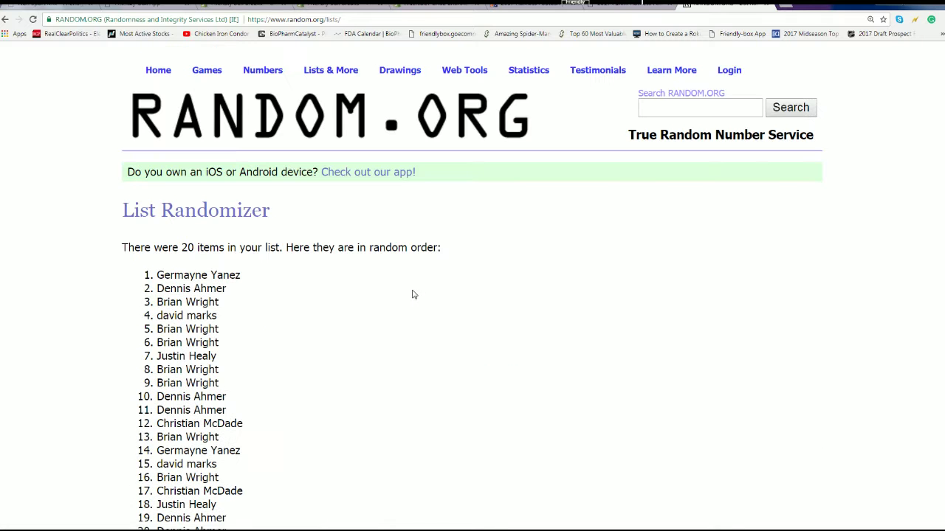
scroll(402, 307, down, 3)
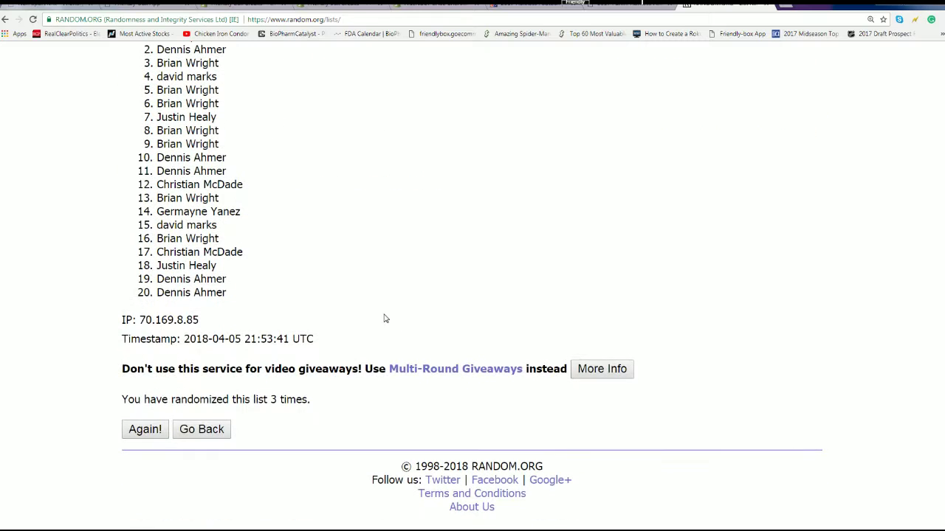
click(151, 429)
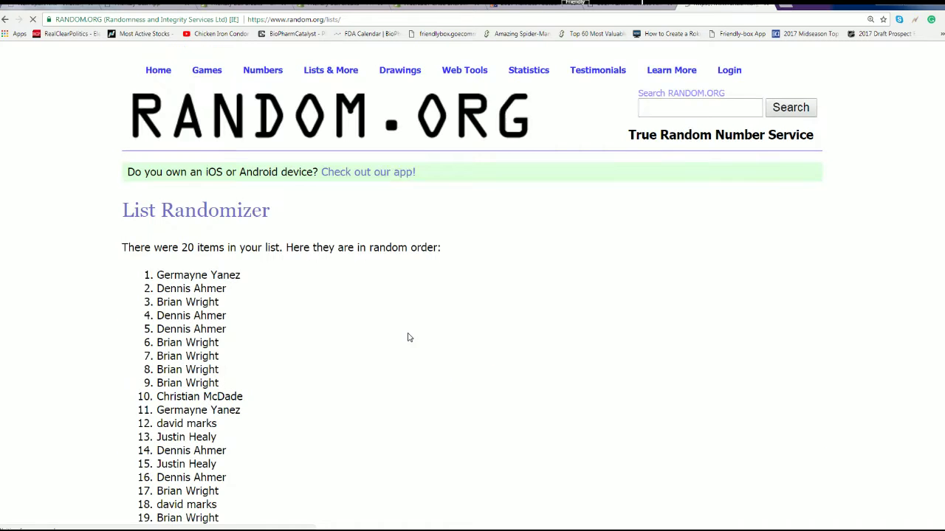
scroll(402, 336, down, 5)
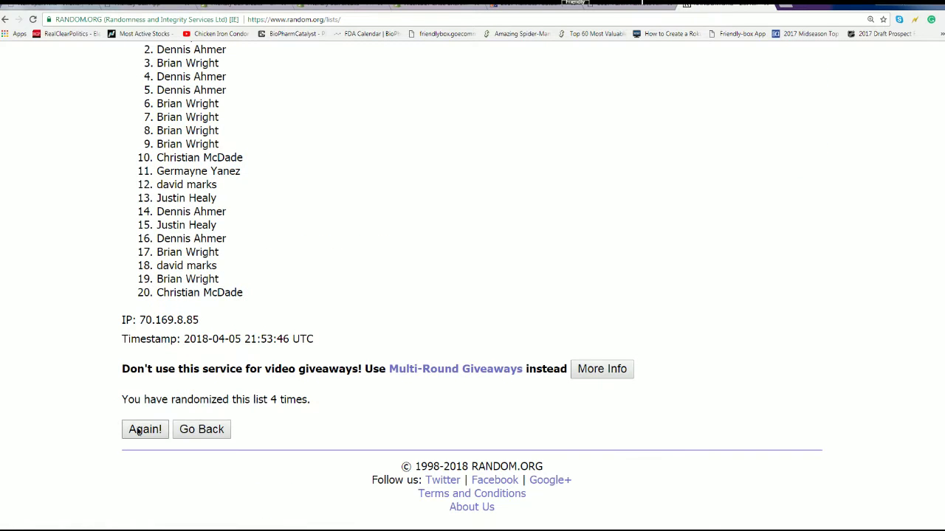
click(139, 431)
scroll(319, 332, down, 5)
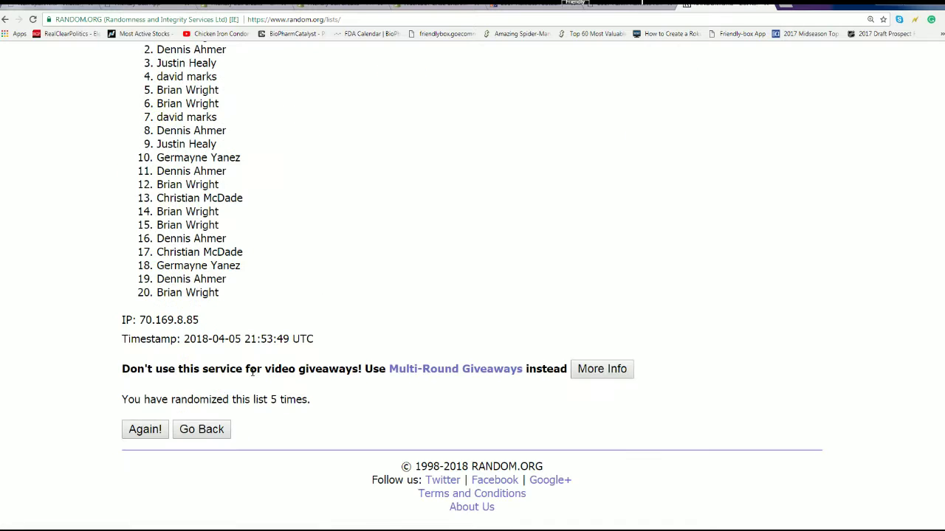
click(151, 430)
scroll(130, 443, down, 5)
scroll(232, 348, down, 3)
Copy the final randomized order of the 20 owner names.
mouse_move(158, 175)
mouse_down()
mouse_move(180, 338)
mouse_move(228, 433)
mouse_up()
right_click(211, 260)
click(225, 265)
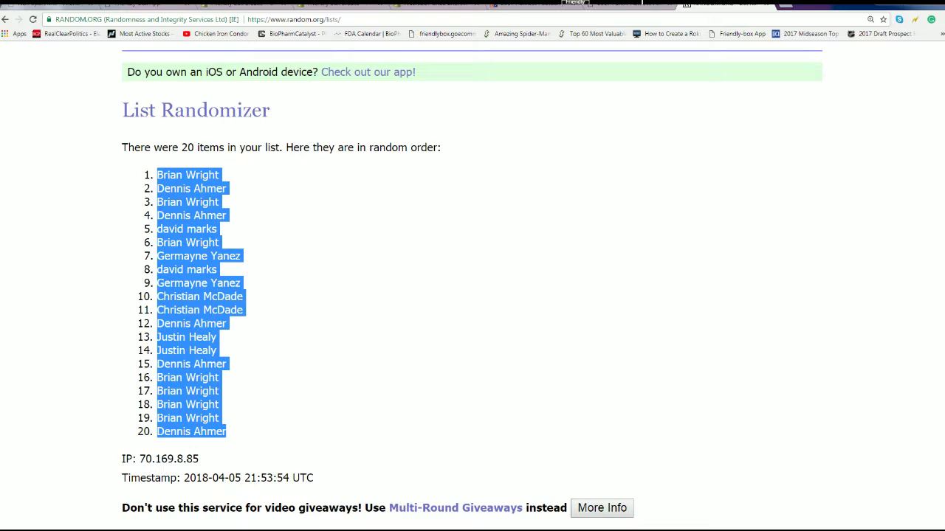
key(alt+Tab)
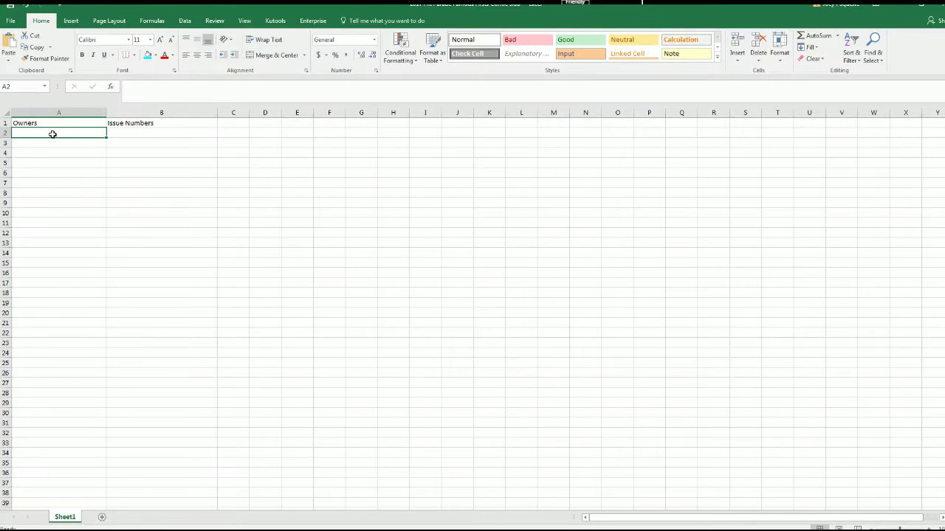
Paste the shuffled names under Owners from A2 and narrow column A to fit.
right_click(52, 133)
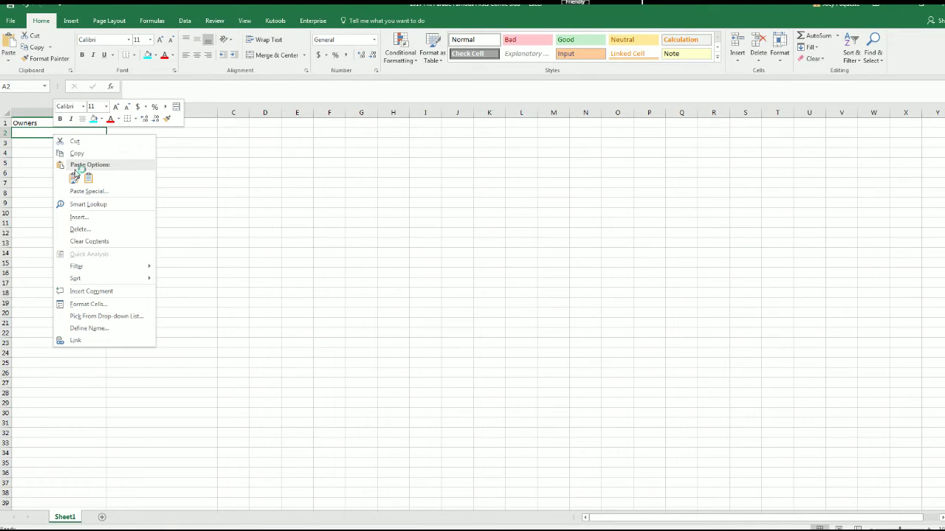
click(74, 178)
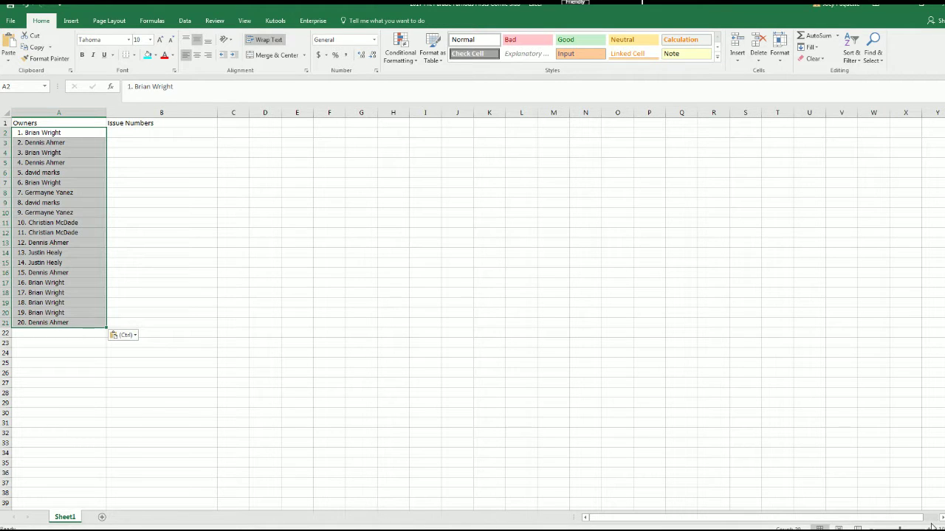
scroll(445, 213, up, 3)
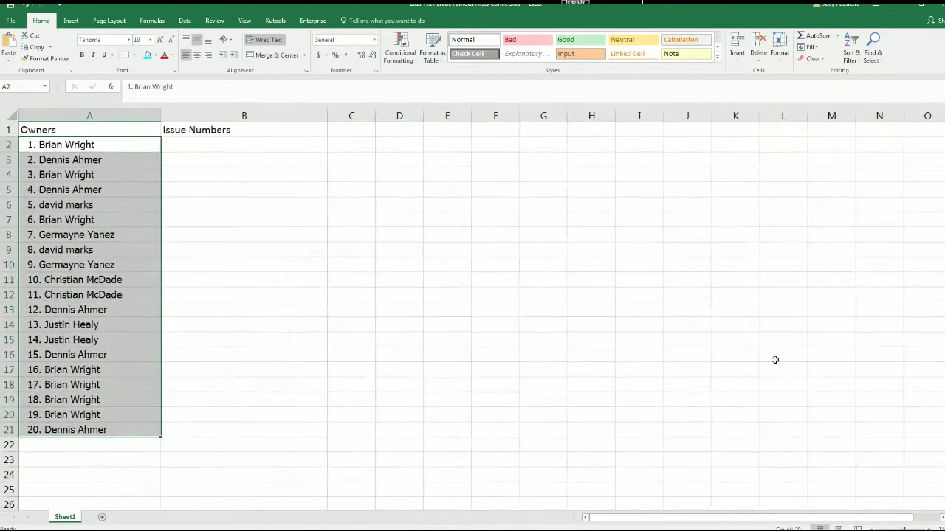
click(151, 115)
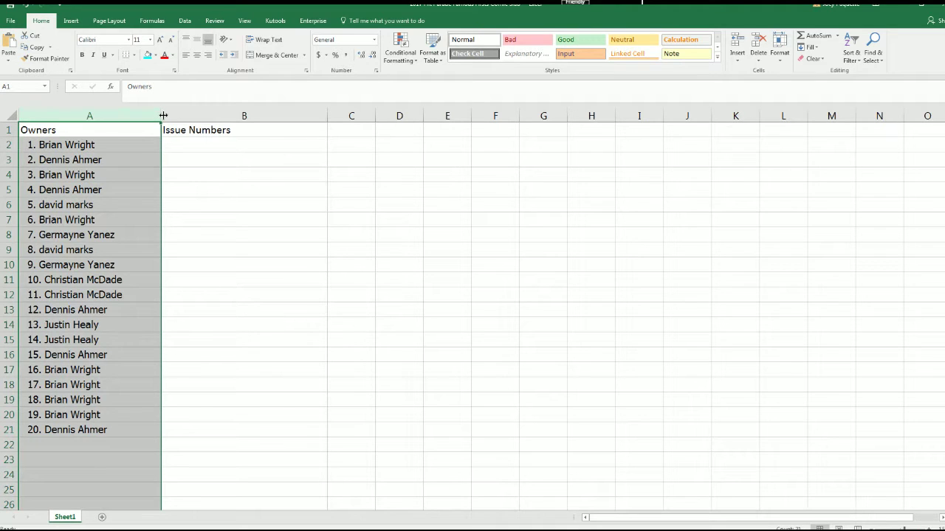
drag(162, 116, 136, 116)
Select cell B2 and bring up a fresh List Randomizer page on RANDOM.ORG.
click(158, 140)
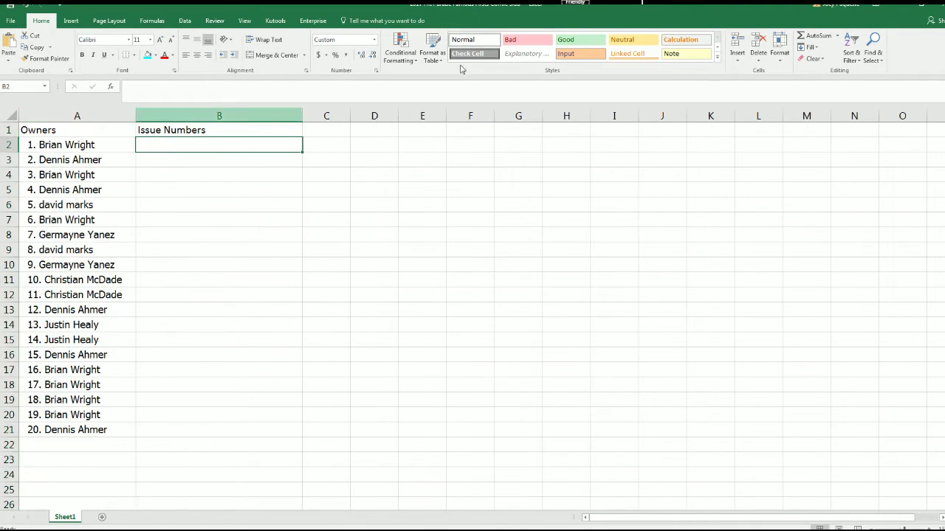
click(896, 6)
scroll(310, 258, up, 2)
mouse_move(330, 72)
click(329, 92)
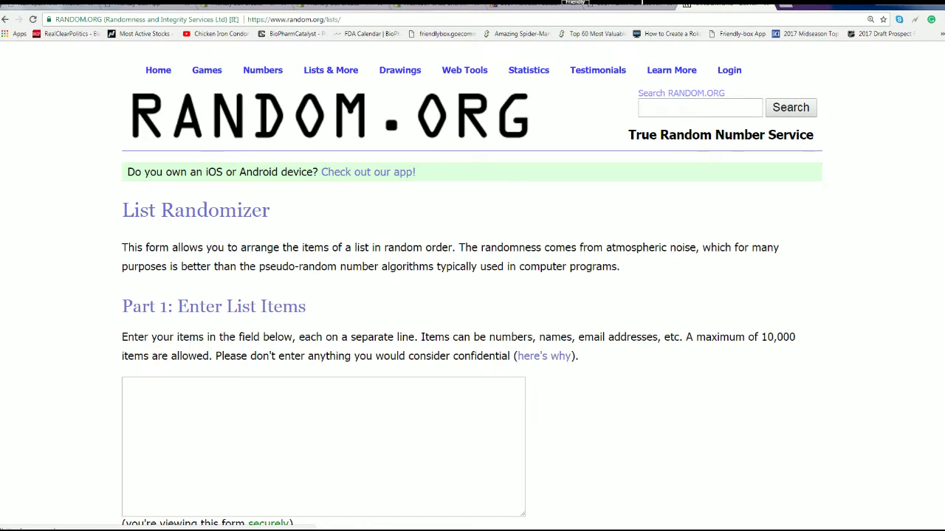
Copy the twenty issue ranges, Issues 1-15 through Issues 286-300, from Notepad.
key(alt+Tab)
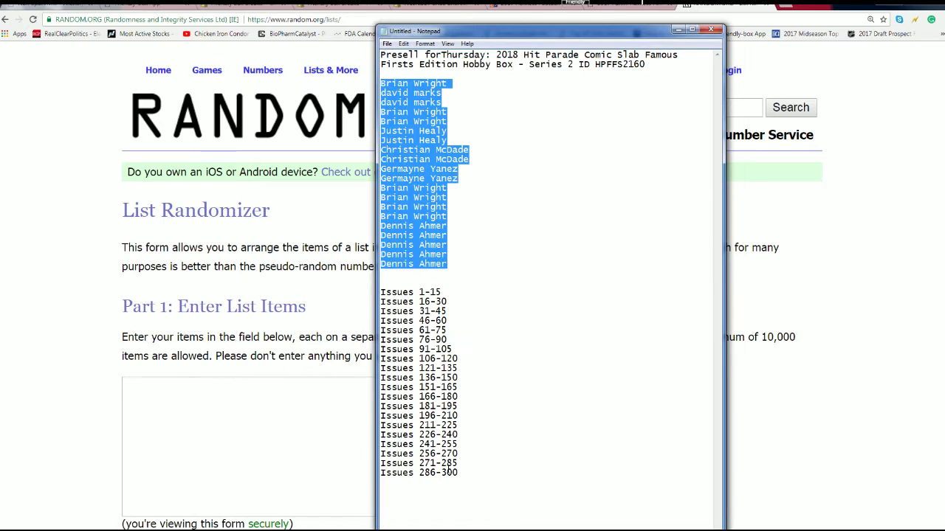
drag(458, 473, 440, 293)
drag(368, 297, 391, 292)
right_click(411, 298)
click(421, 338)
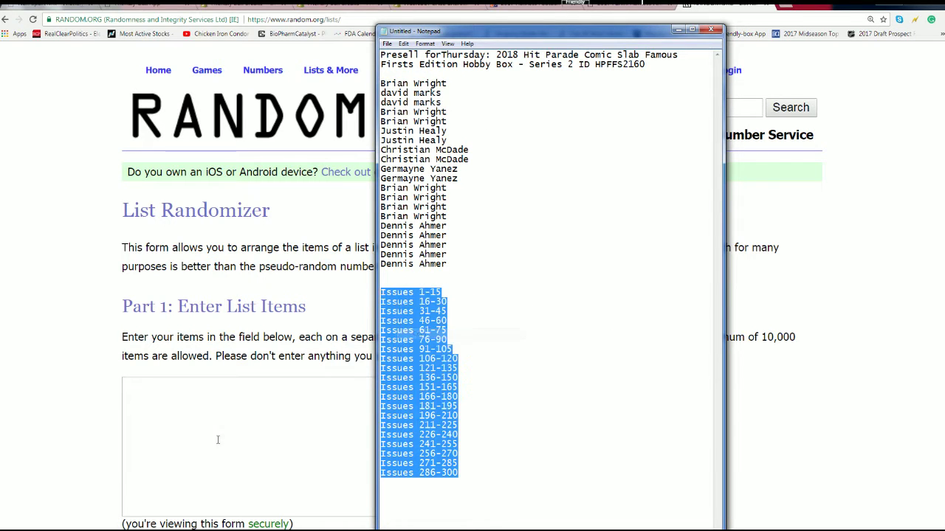
click(157, 377)
Paste the twenty issue ranges into the List Randomizer and shuffle them seven times.
right_click(157, 378)
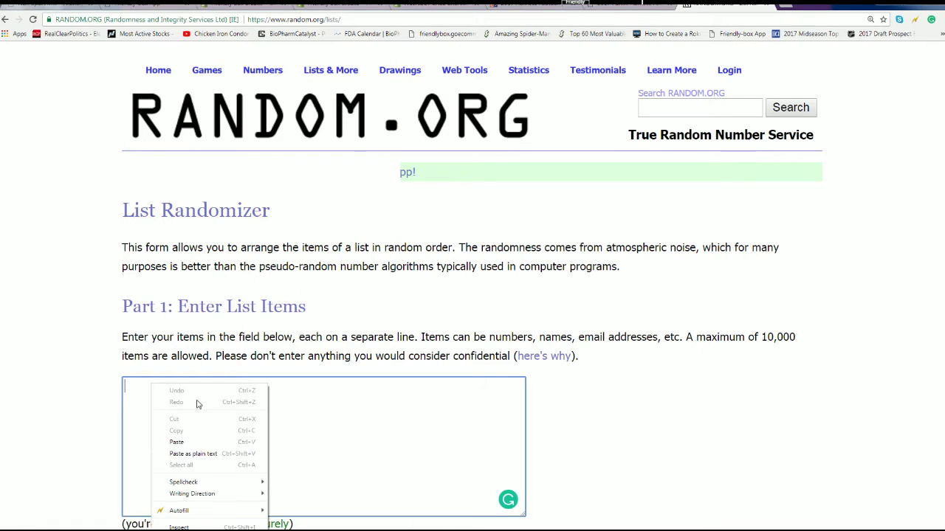
click(185, 441)
scroll(637, 424, down, 3)
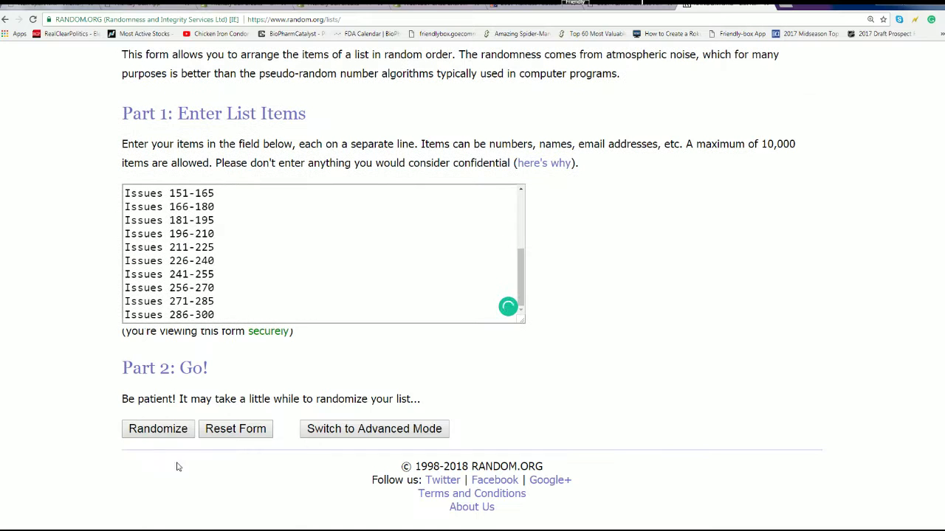
click(160, 429)
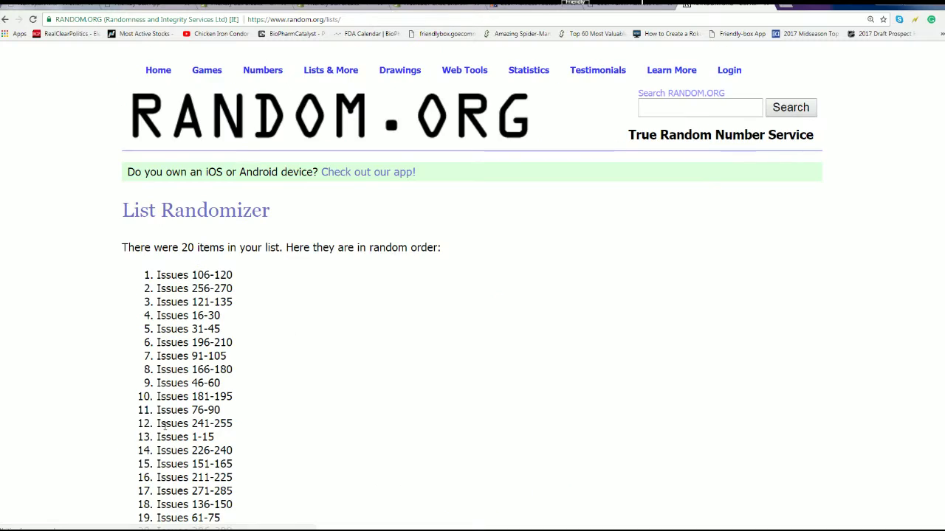
scroll(160, 413, down, 3)
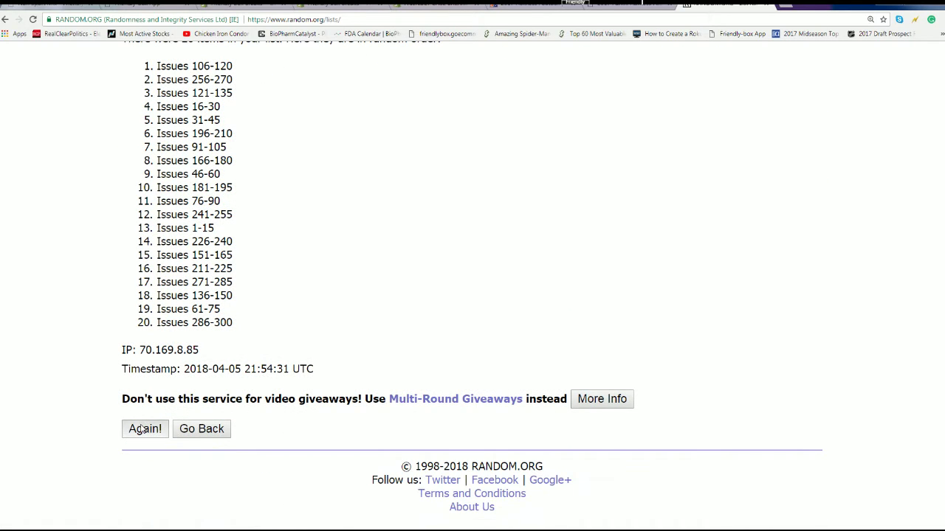
click(145, 427)
scroll(147, 420, down, 5)
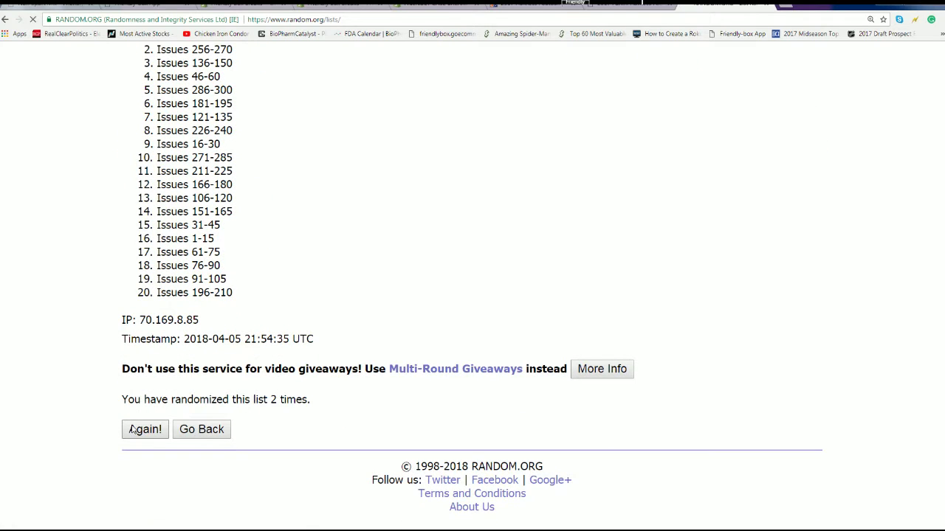
click(135, 430)
scroll(144, 425, down, 5)
click(144, 426)
scroll(144, 426, down, 5)
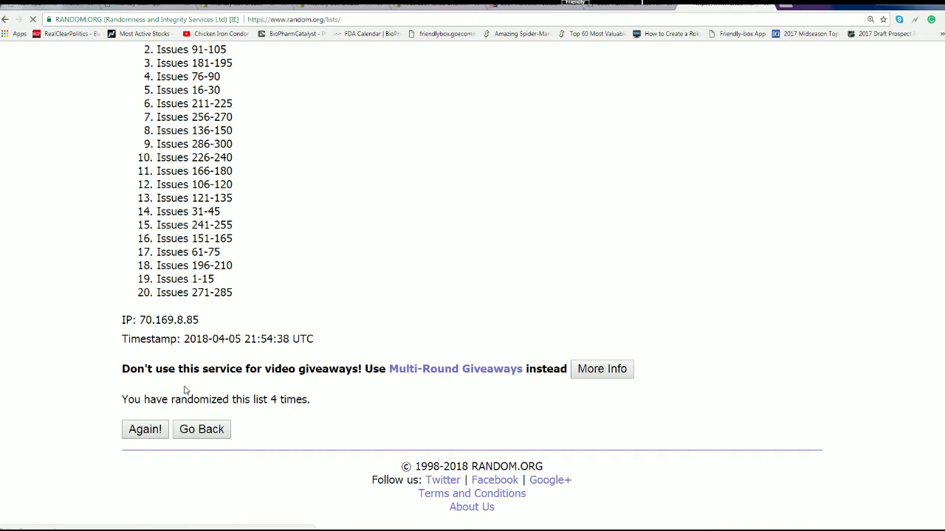
click(145, 428)
scroll(145, 429, down, 5)
click(147, 432)
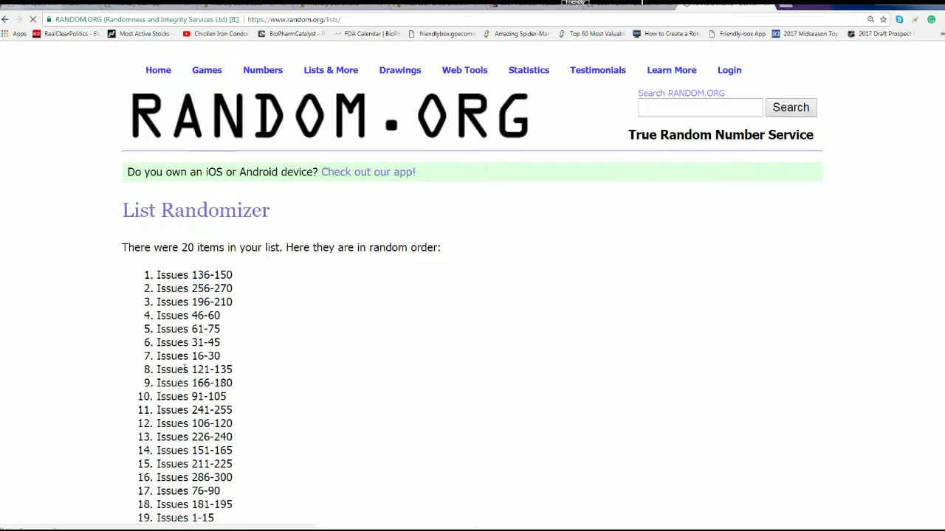
scroll(187, 362, down, 2)
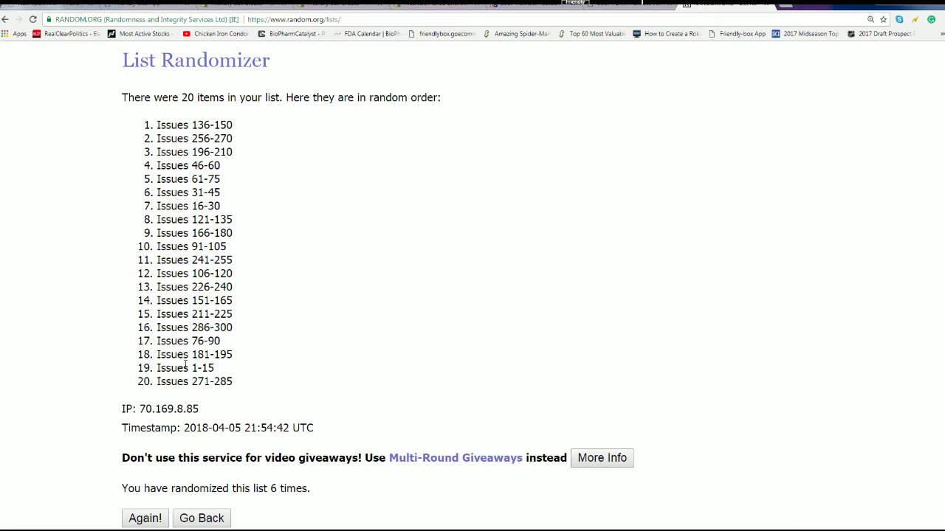
scroll(163, 453, down, 3)
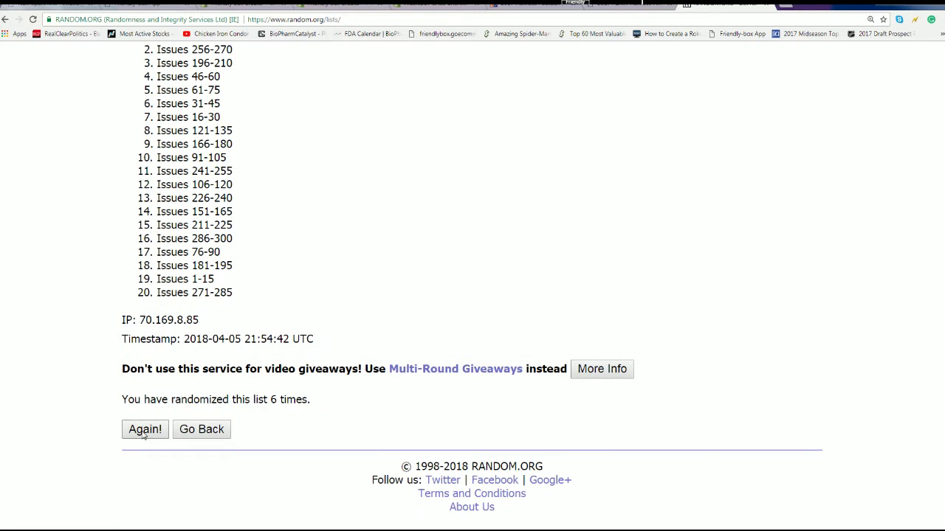
click(145, 430)
scroll(187, 188, down, 2)
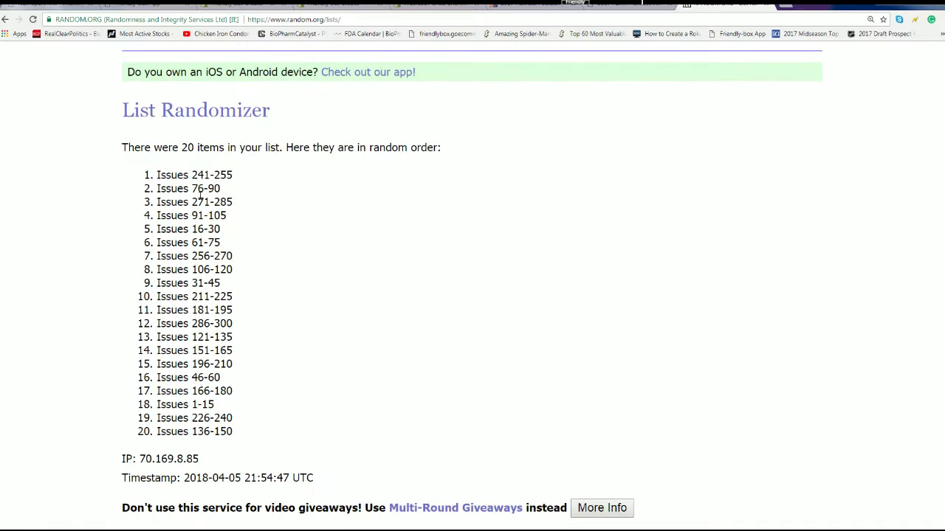
Copy the final shuffled issue list, which starts with Issues 241-255.
mouse_move(154, 179)
mouse_down()
mouse_move(212, 219)
mouse_move(198, 459)
mouse_move(233, 432)
mouse_up()
right_click(184, 272)
click(207, 282)
key(alt+Tab)
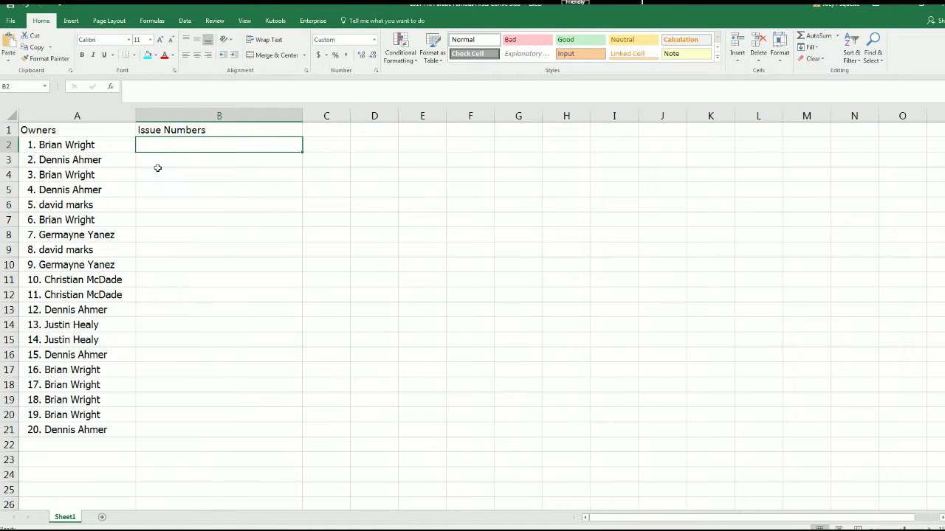
Paste the shuffled issue ranges into the Issue Numbers column starting at B2.
right_click(154, 145)
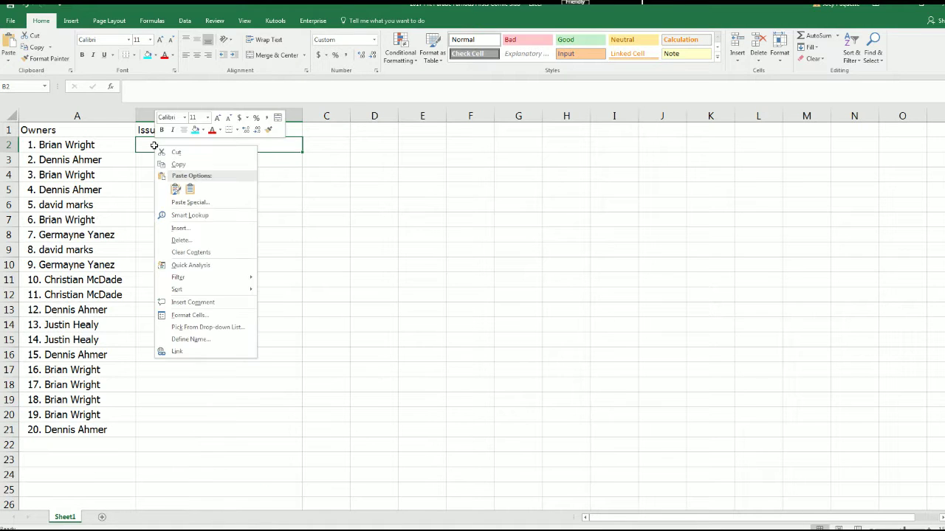
click(174, 190)
click(175, 190)
click(155, 400)
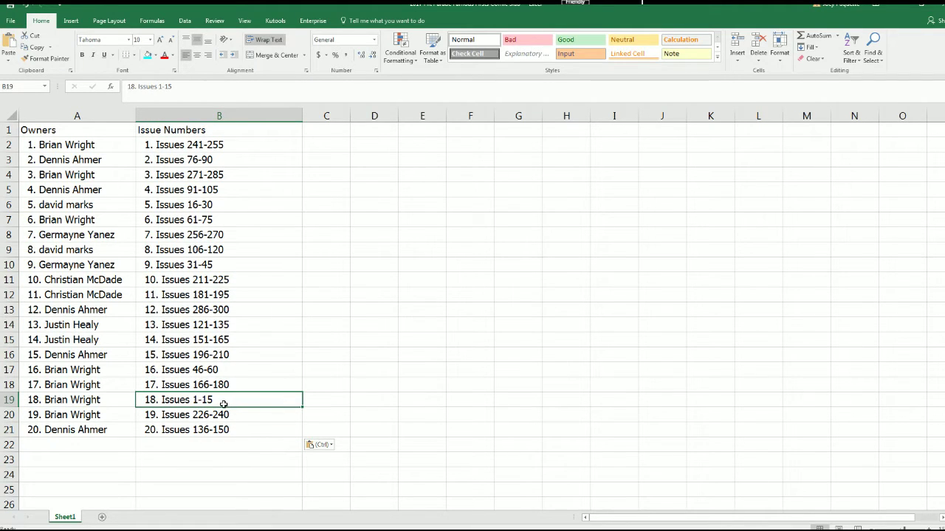
Make the Owners column slightly narrower.
click(127, 116)
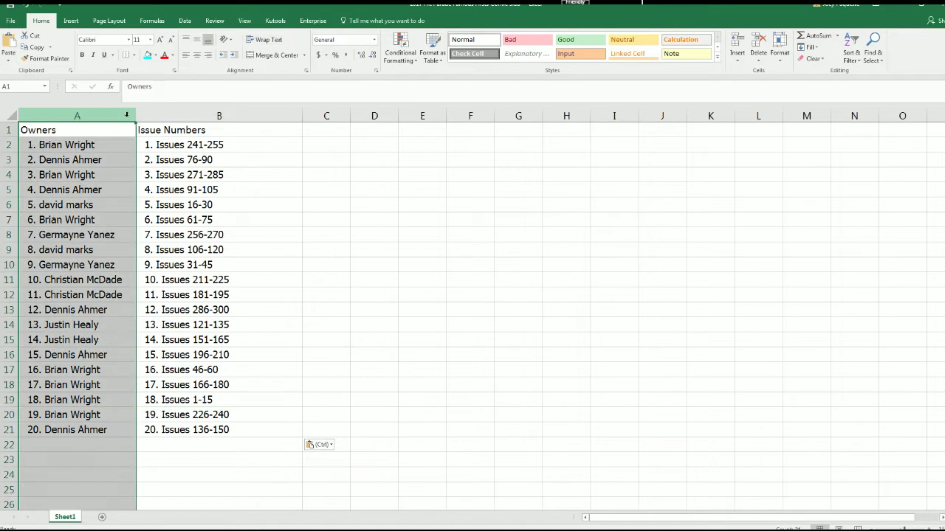
drag(135, 117, 130, 118)
click(37, 130)
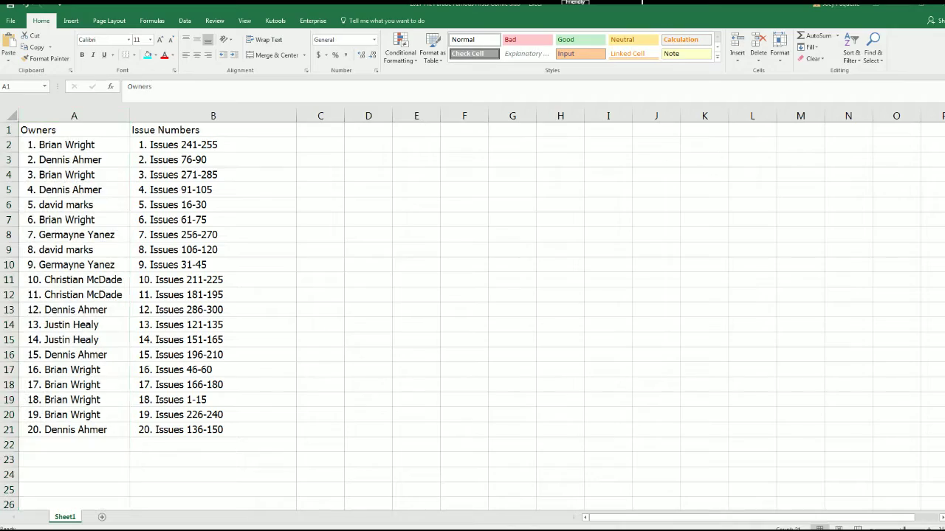